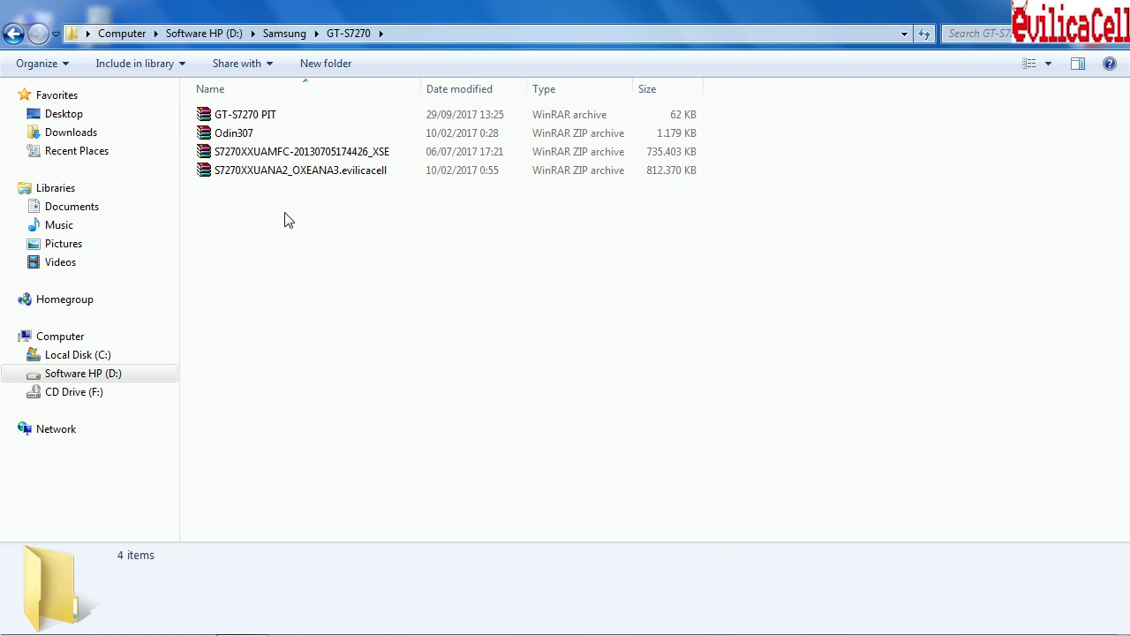
Examine the firmware and Odin307 archives in the GT-S7270 folder and the USB driver installer in the Samsung folder.
left_click(268, 156)
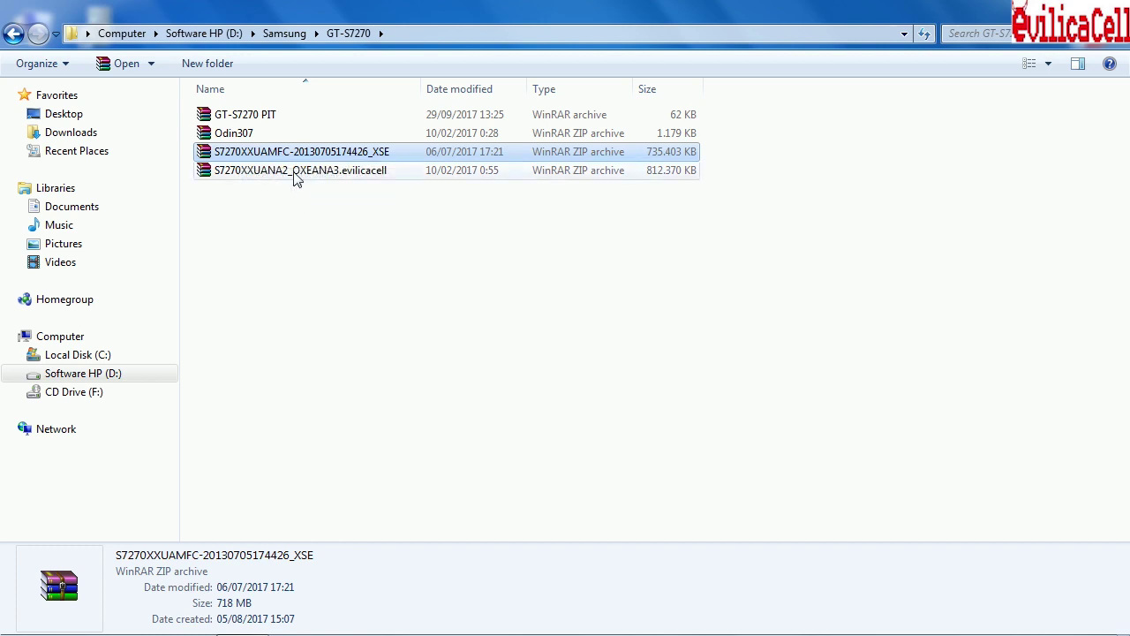
left_click(298, 205)
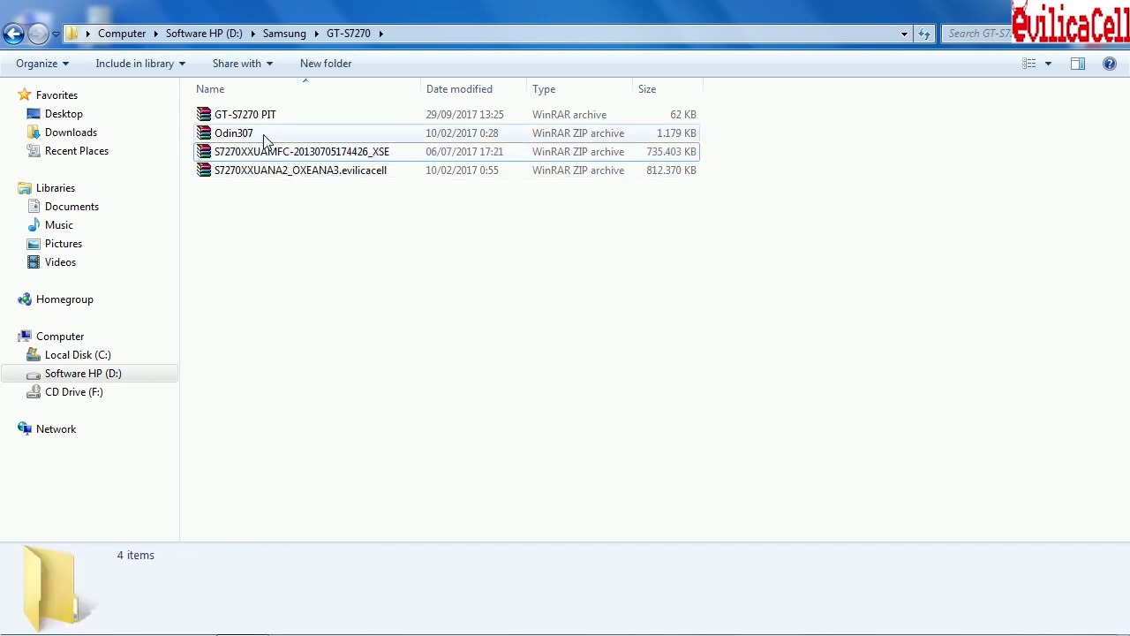
left_click(265, 141)
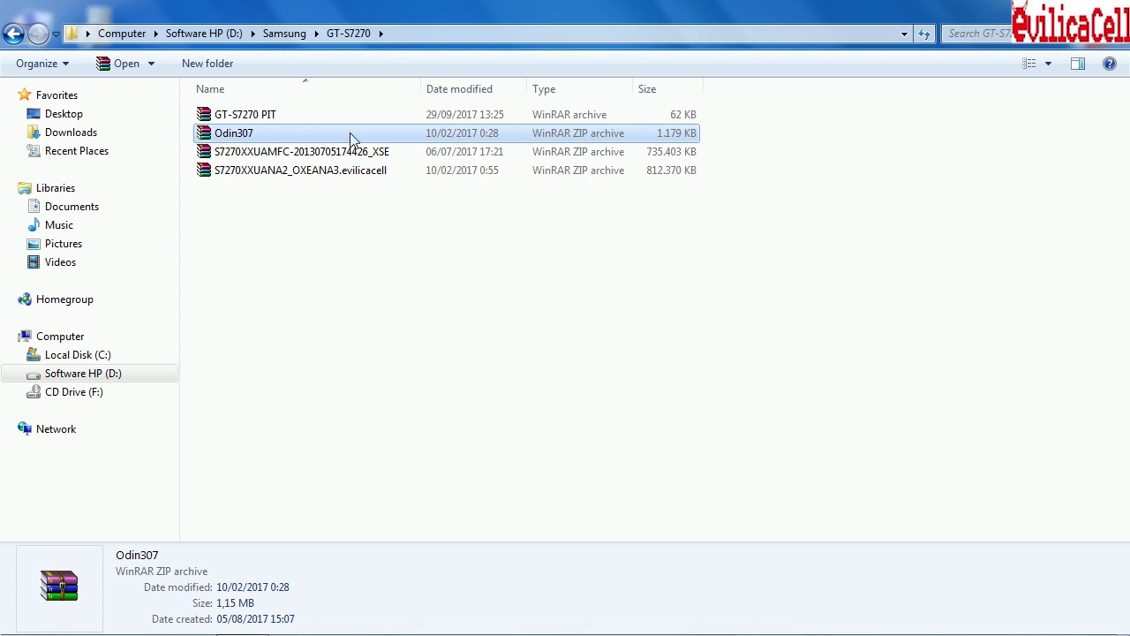
left_click(284, 32)
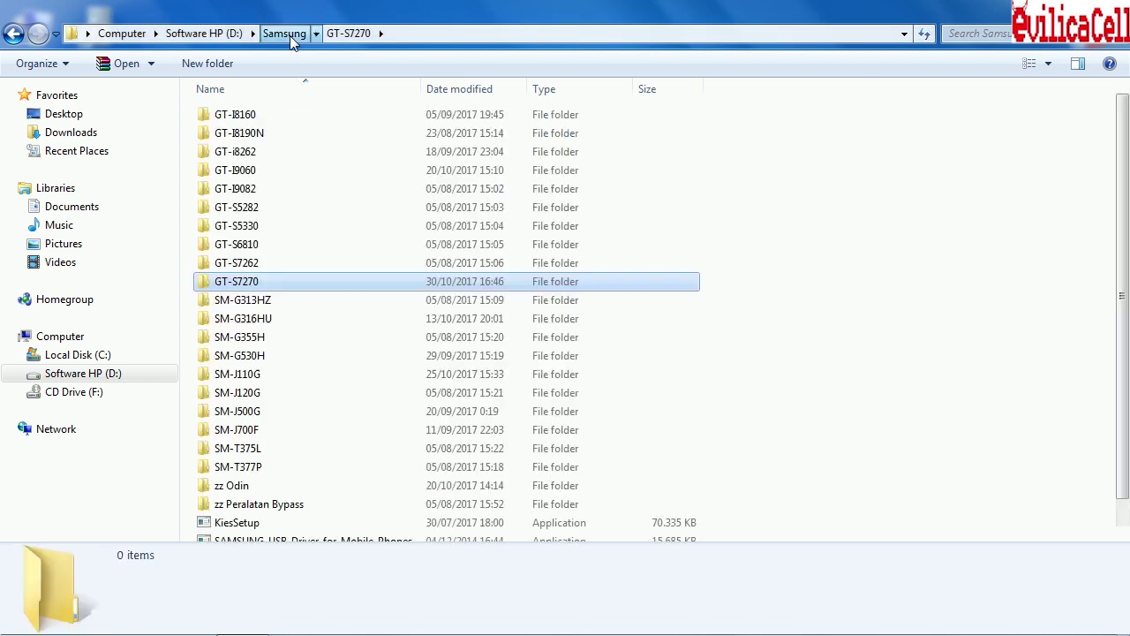
scroll(310, 408, "down", 1)
left_click(318, 515)
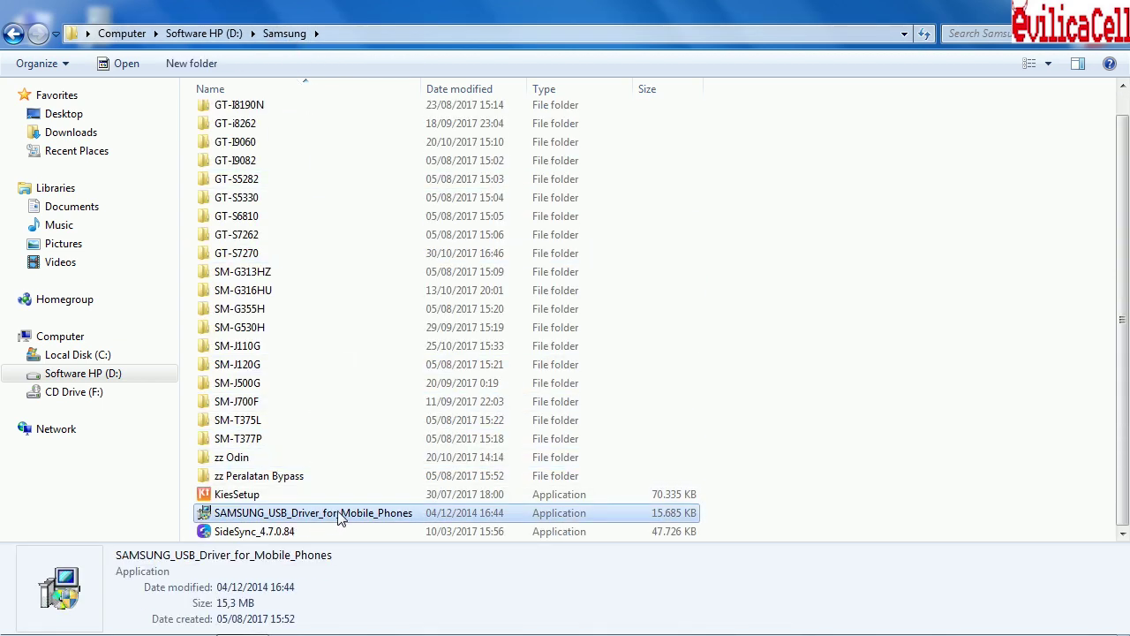
mouse_move(353, 521)
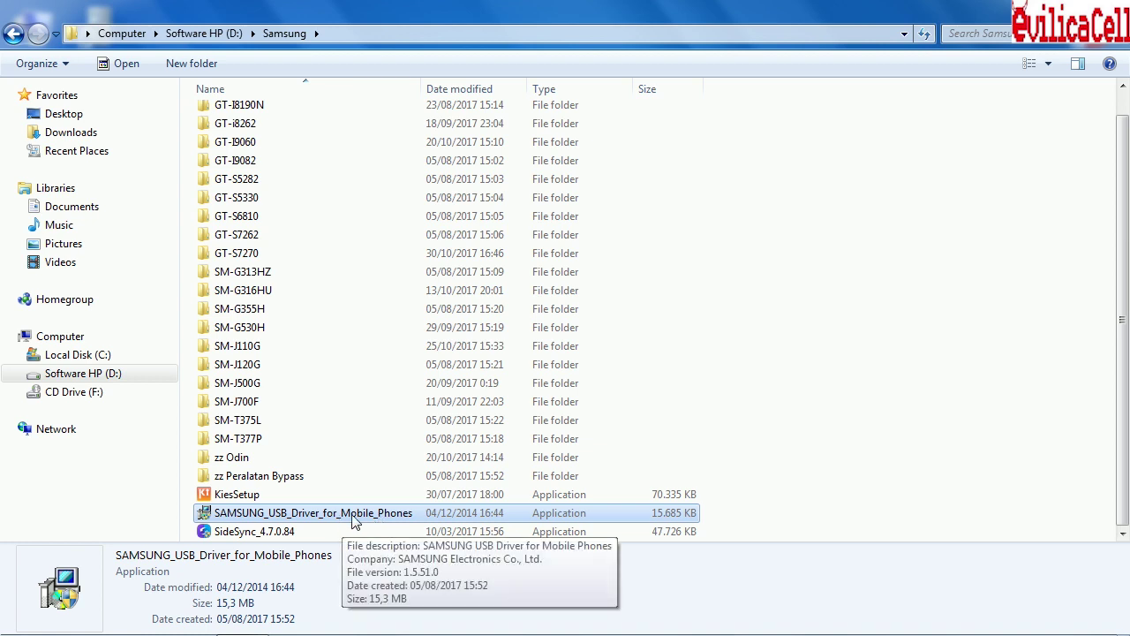
double_click(258, 254)
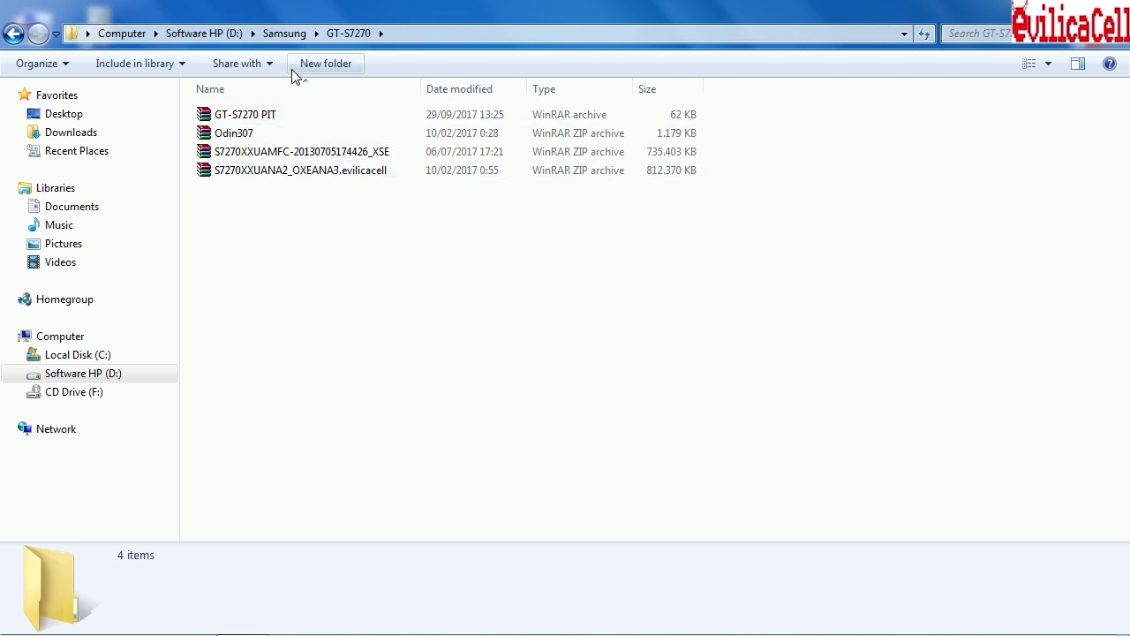
Run the SAMSUNG_USB_Driver_for_Mobile_Phones installer from the Samsung folder as administrator, then decline to continue the installation.
left_click(285, 34)
scroll(353, 403, "down", 1)
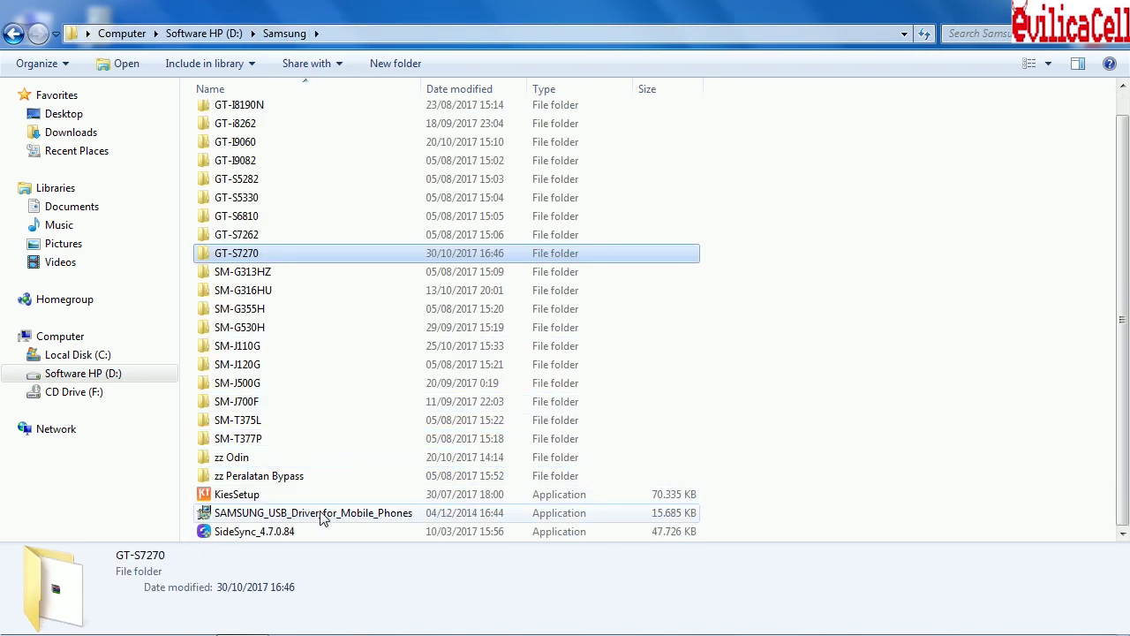
mouse_move(322, 521)
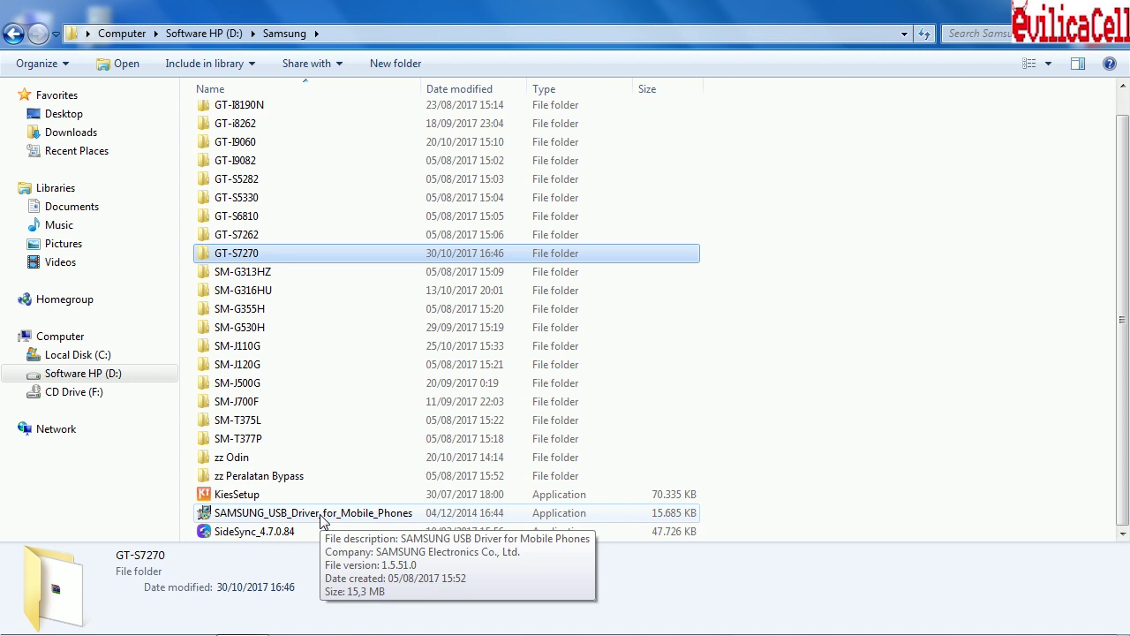
left_click(323, 519)
right_click(418, 519)
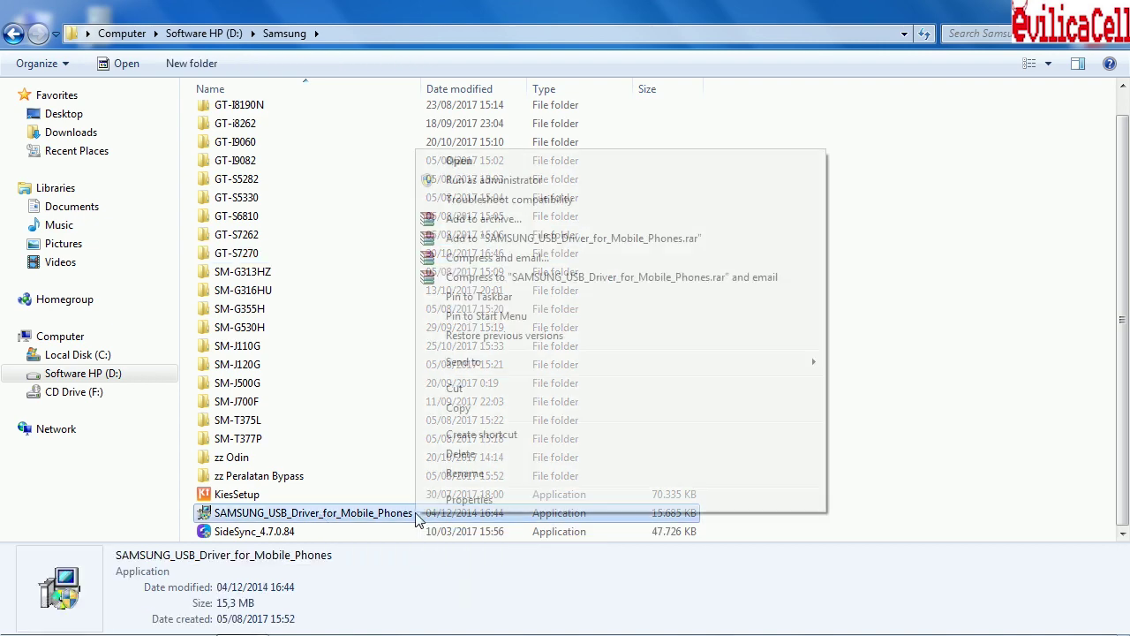
left_click(466, 180)
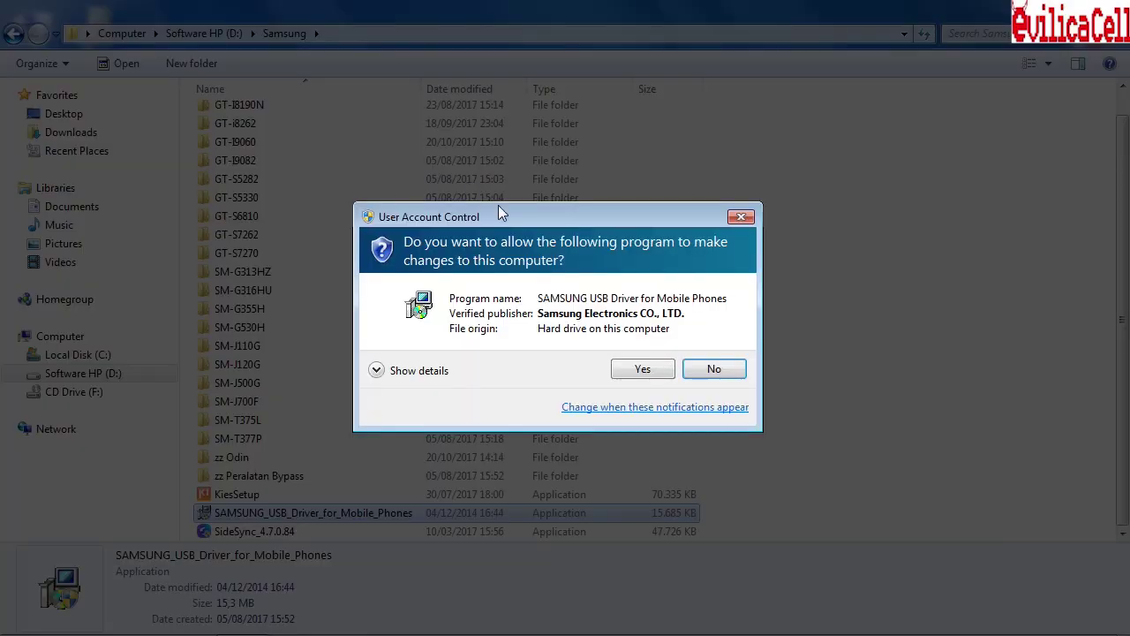
left_click(643, 370)
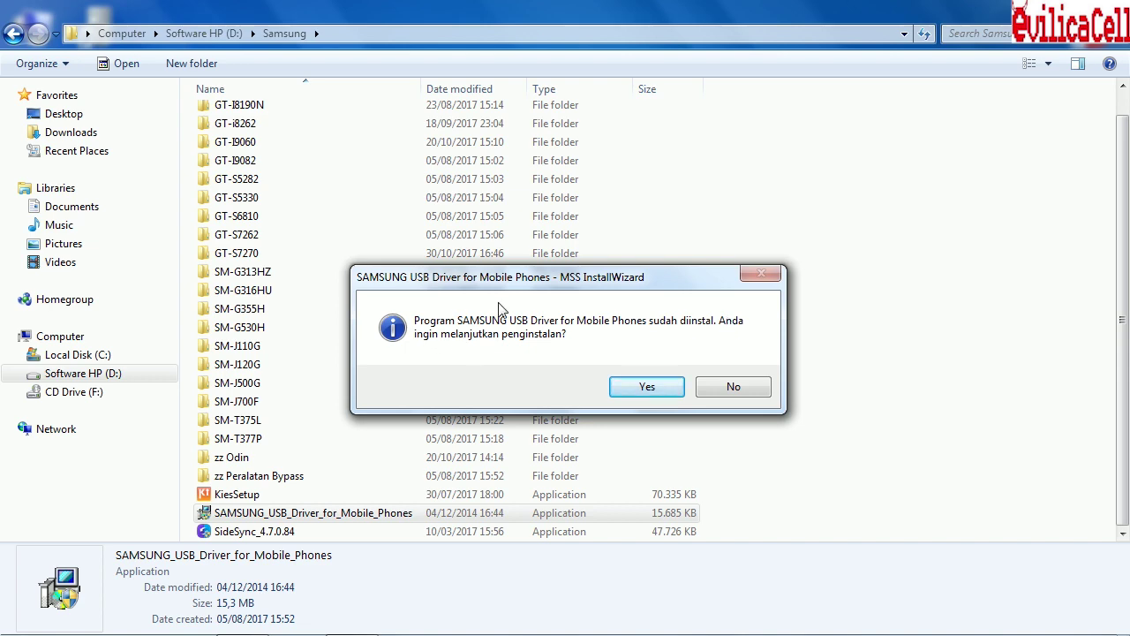
left_click(747, 383)
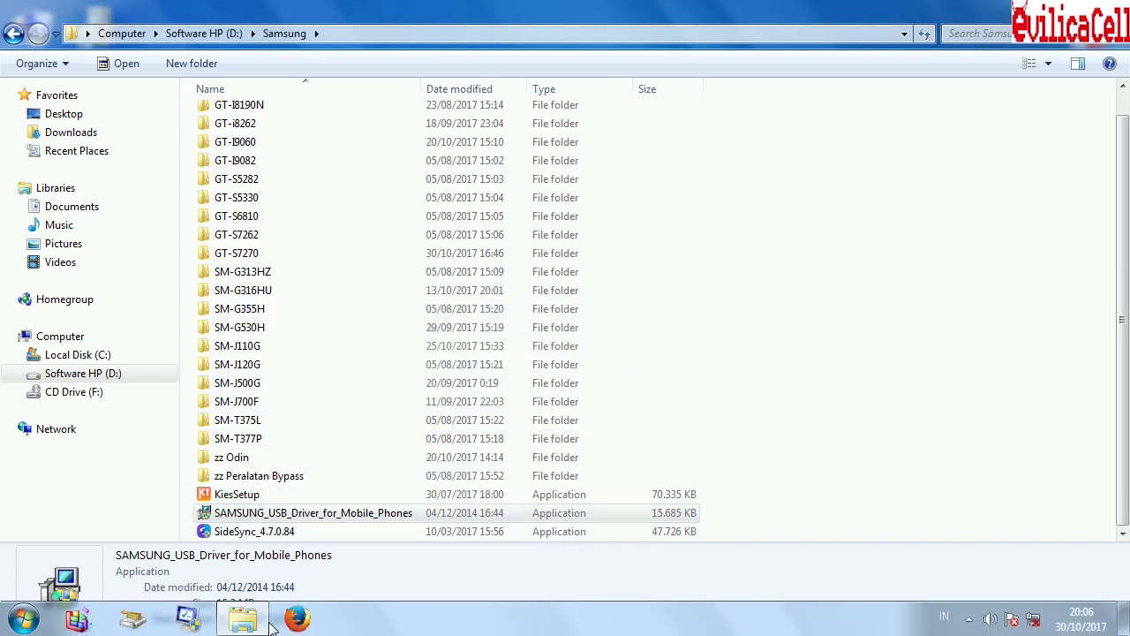
double_click(284, 256)
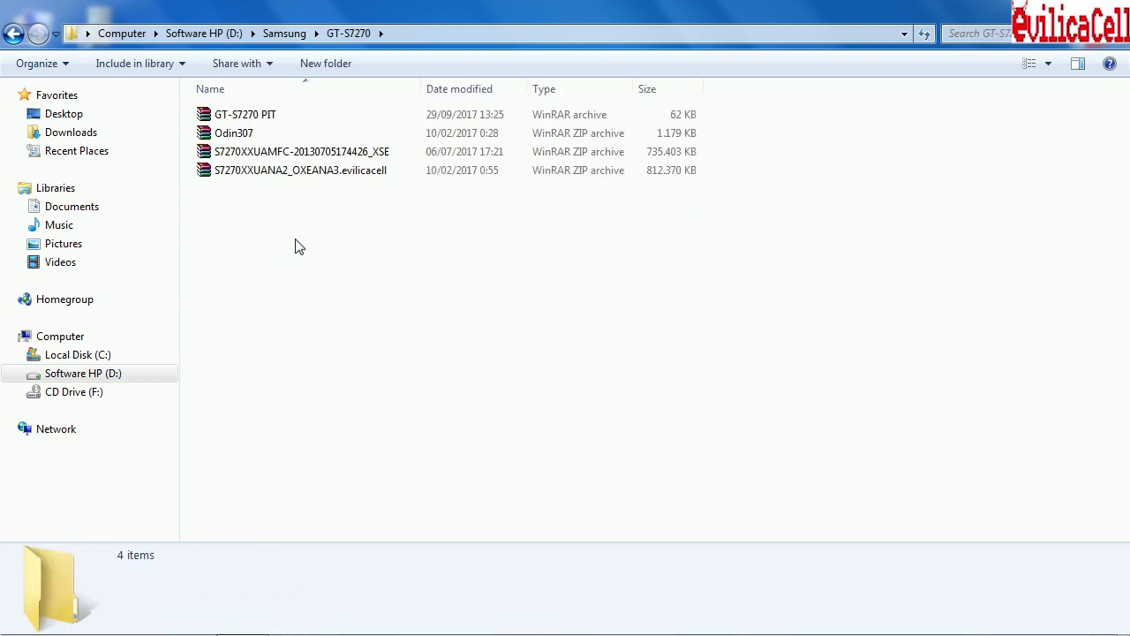
left_click(278, 151)
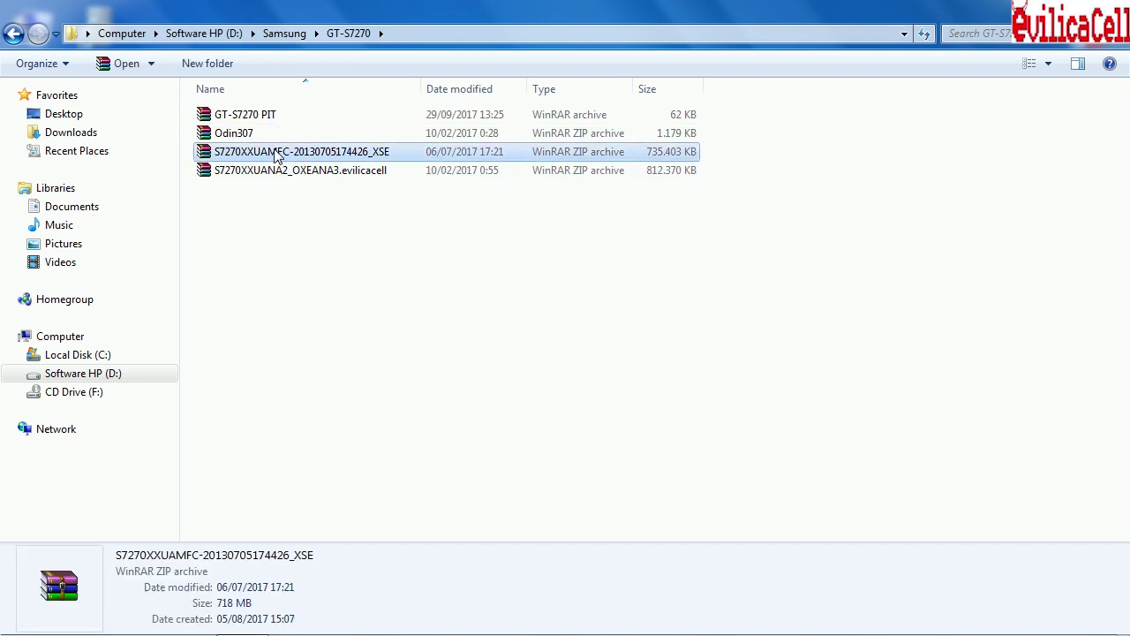
right_click(398, 151)
left_click(447, 219)
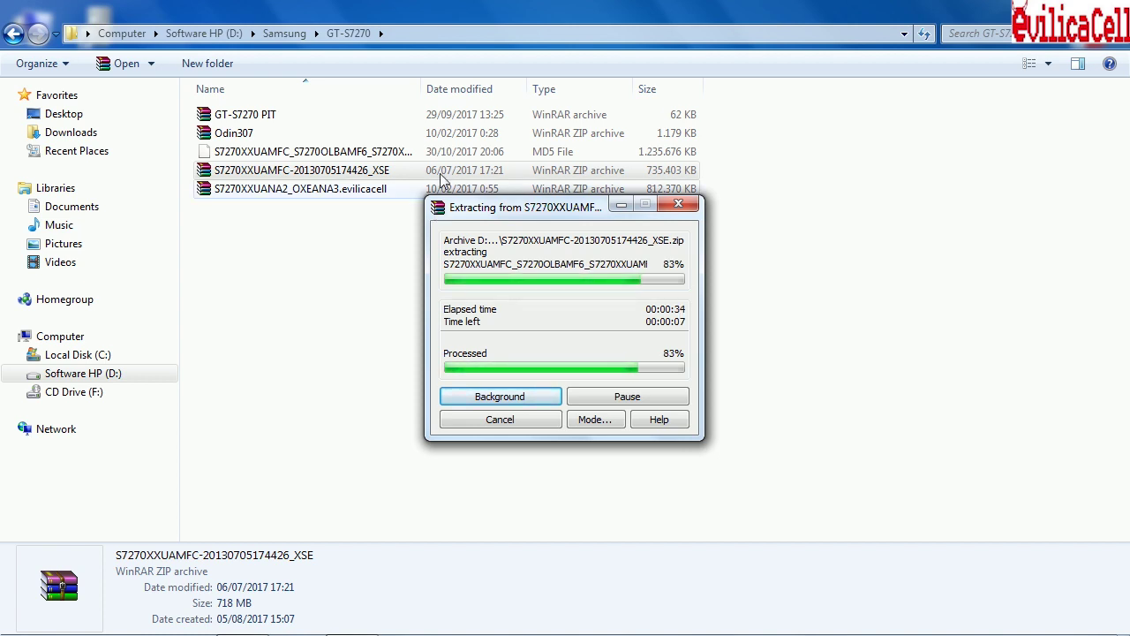
double_click(421, 92)
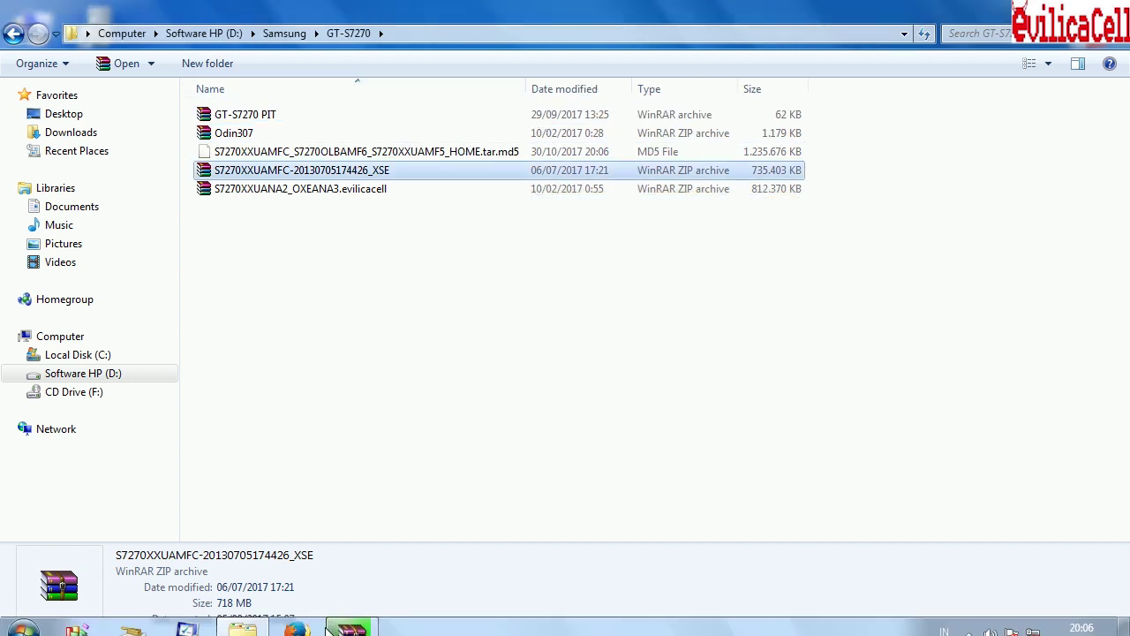
left_click(351, 618)
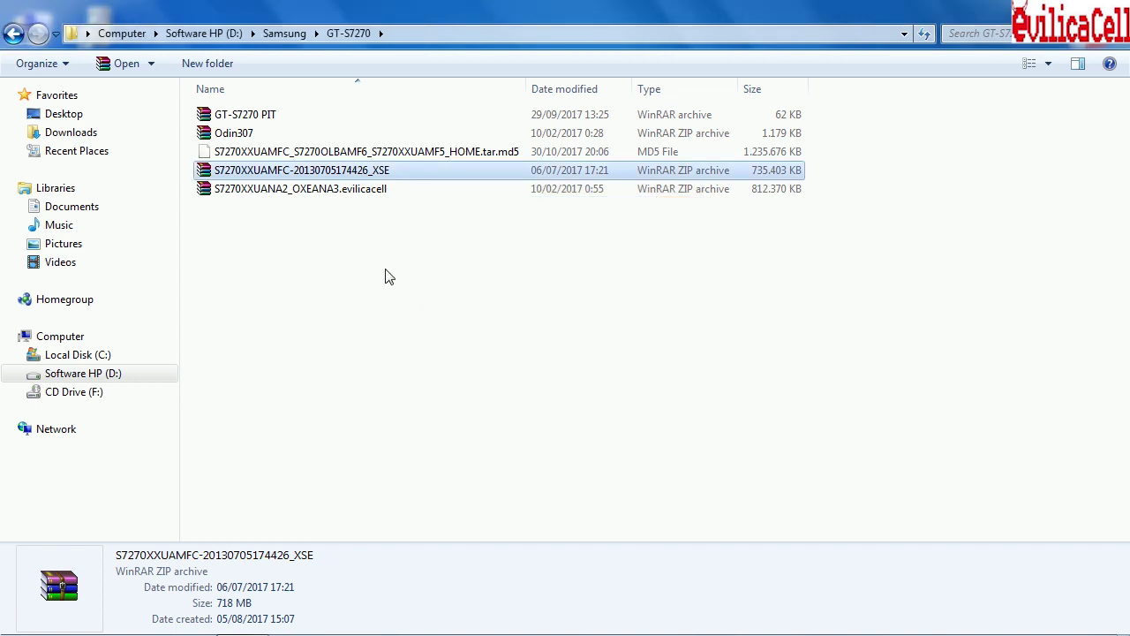
left_click(452, 154)
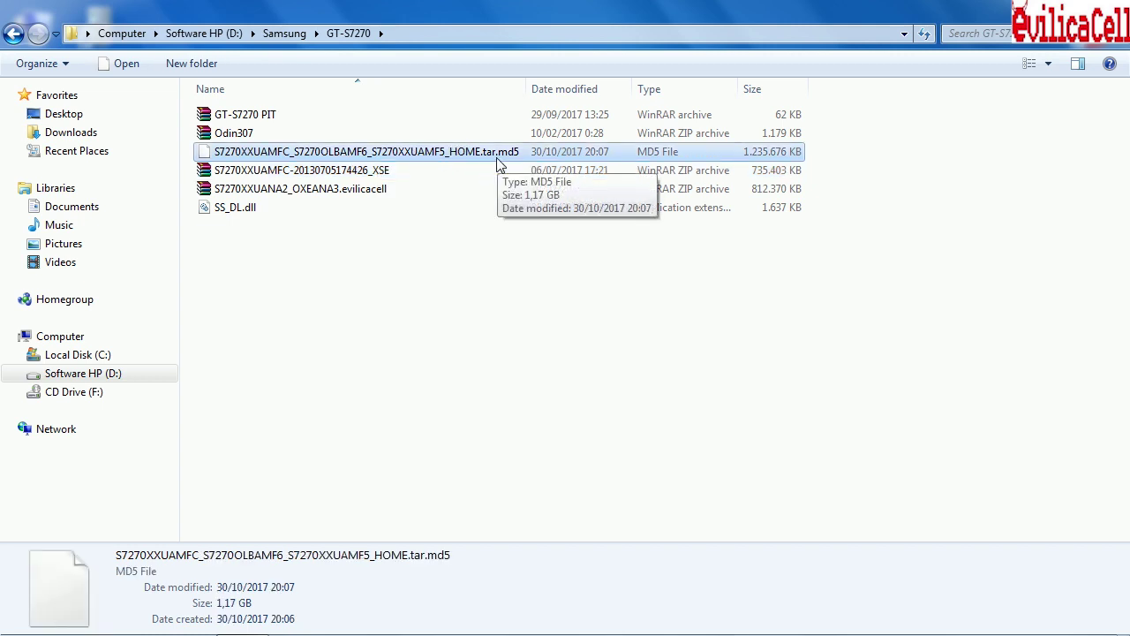
left_click(284, 206)
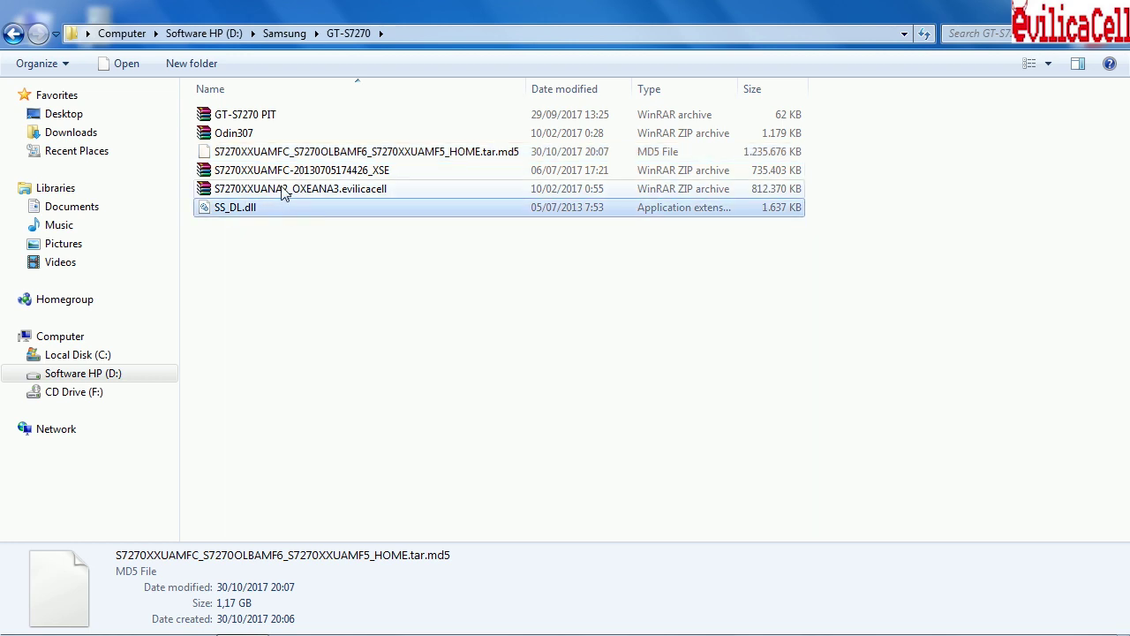
left_click(284, 156)
left_click(278, 260)
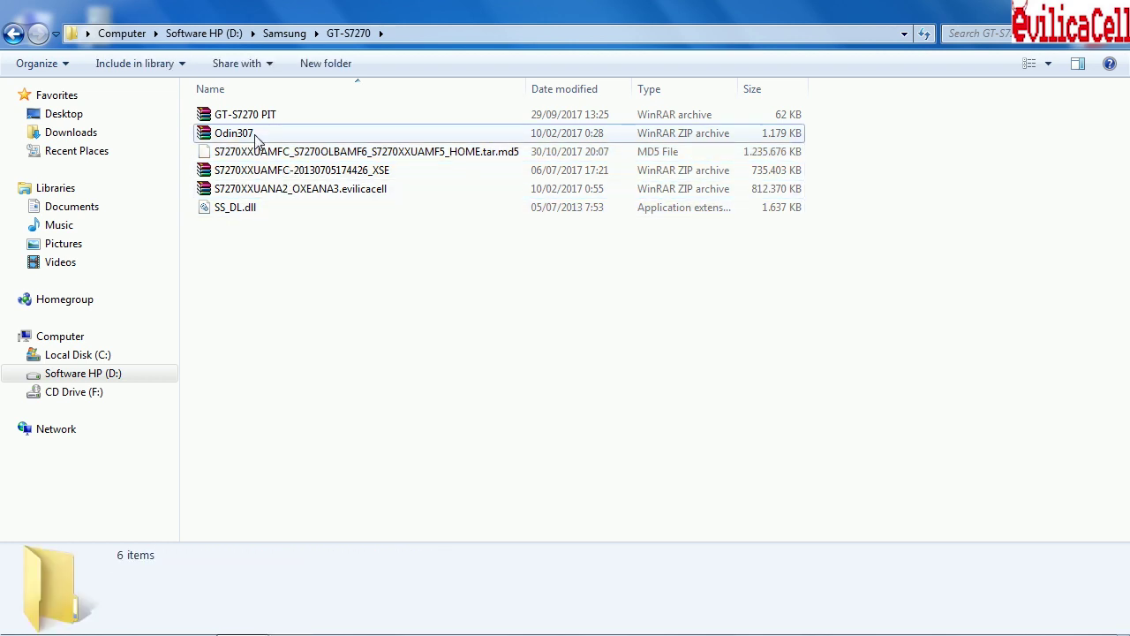
Extract the Odin307 archive directly into the GT-S7270 folder.
left_click(254, 134)
right_click(256, 138)
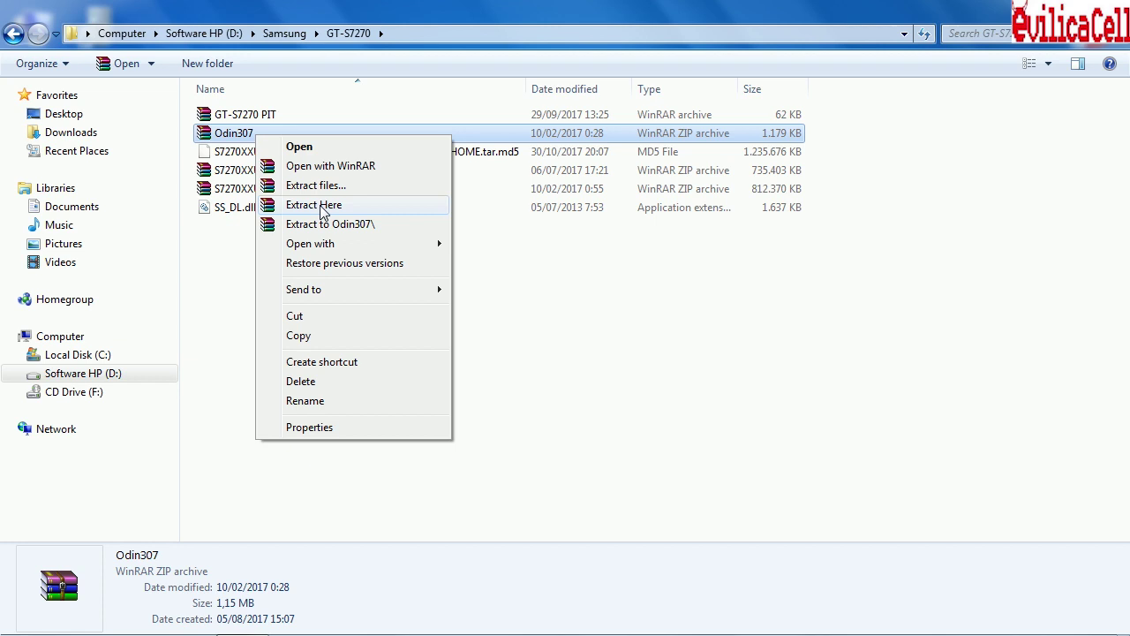
left_click(322, 208)
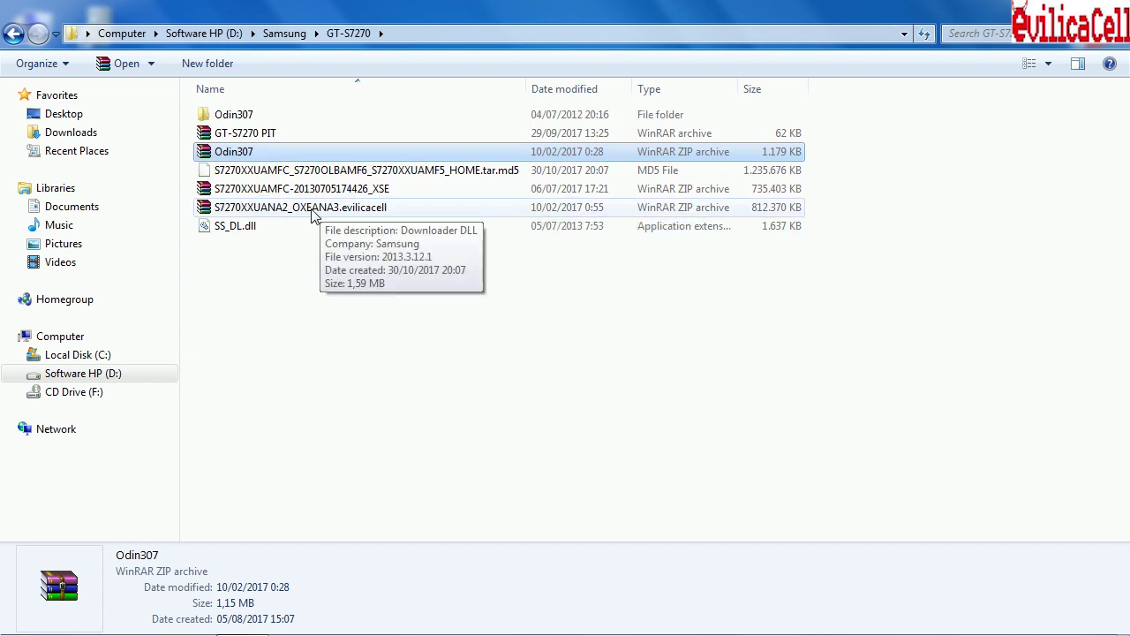
Run Odin3 v3.07 from the extracted Odin307 folder as administrator and allow it to make changes.
left_click(272, 122)
double_click(272, 121)
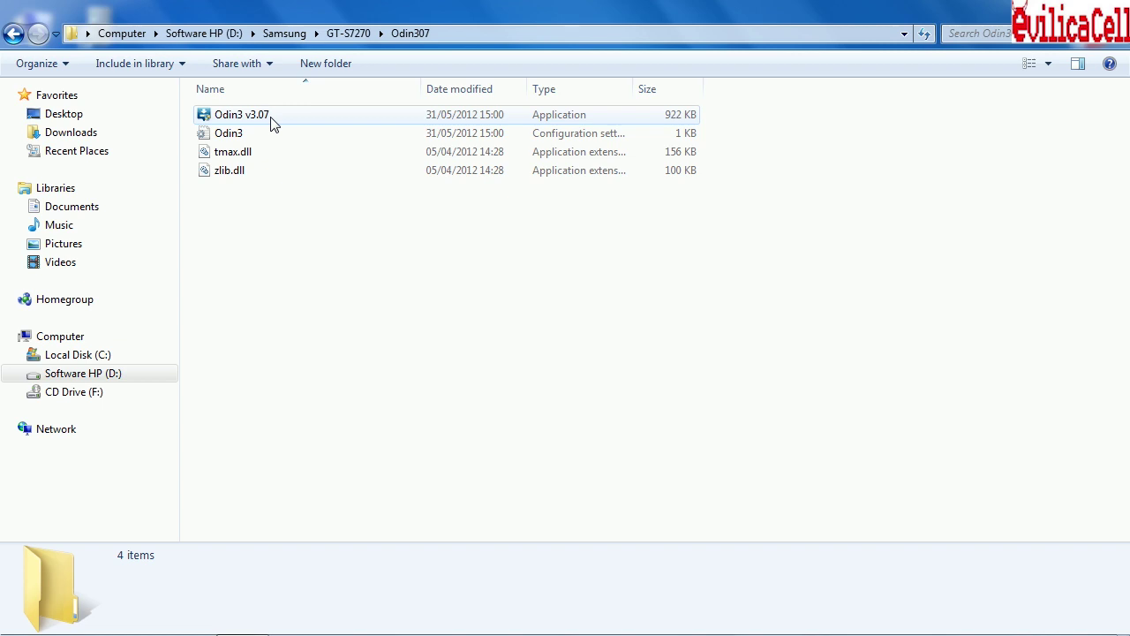
left_click(248, 117)
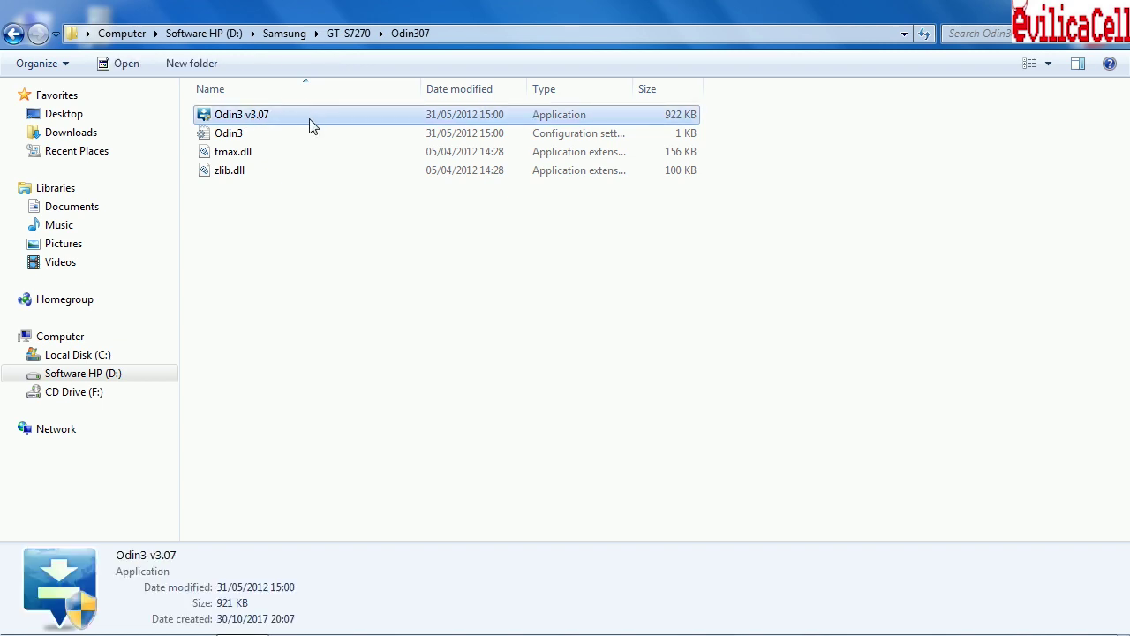
right_click(311, 125)
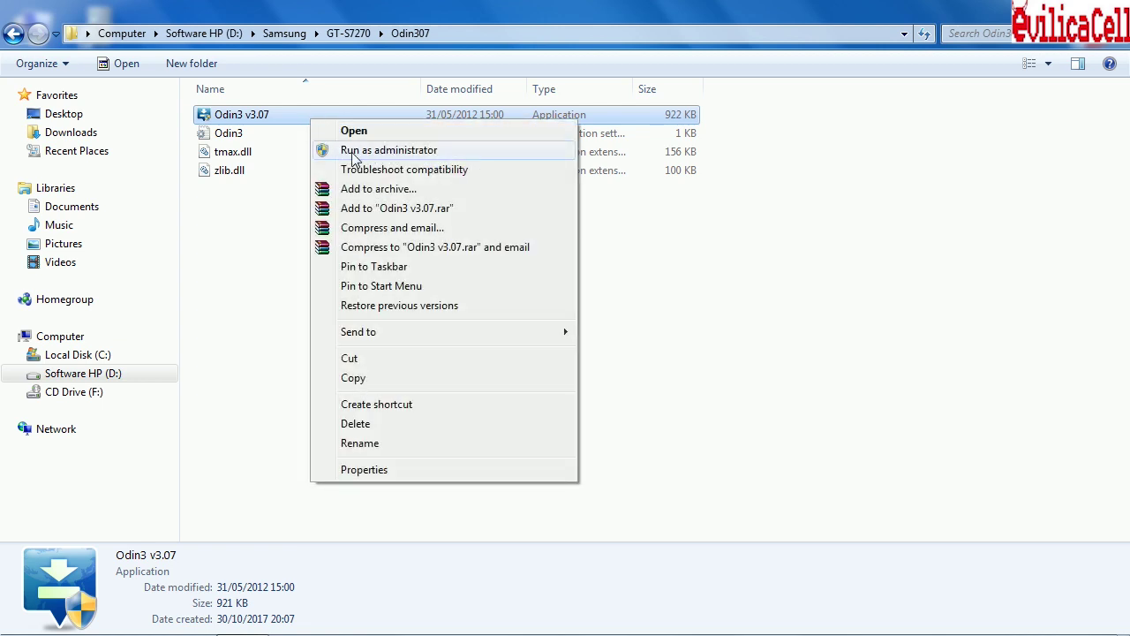
left_click(388, 155)
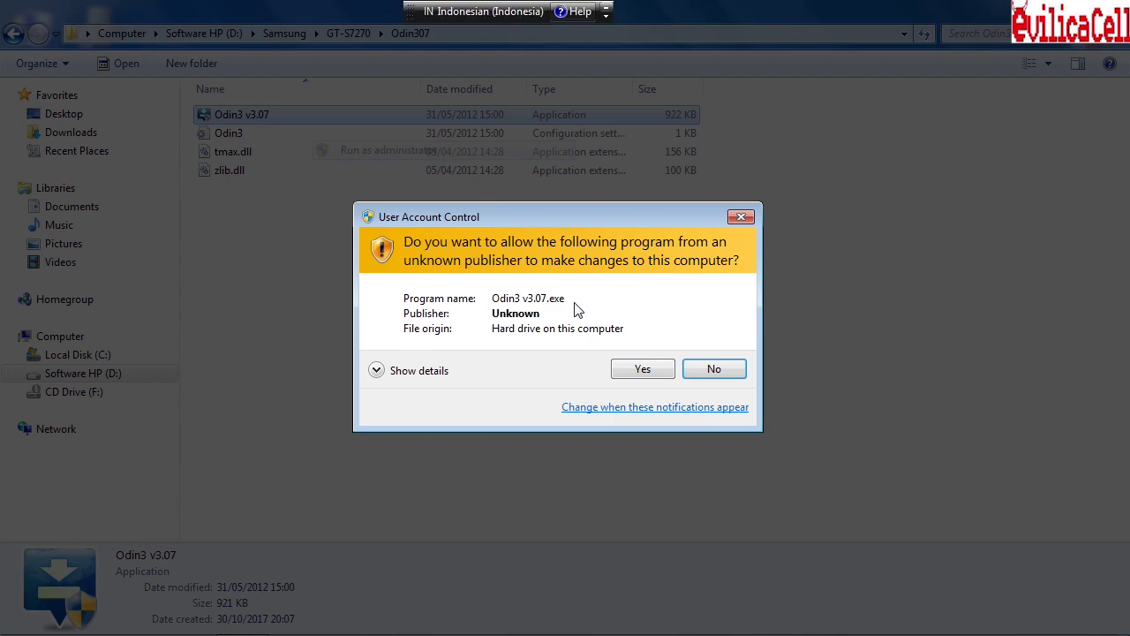
left_click(639, 368)
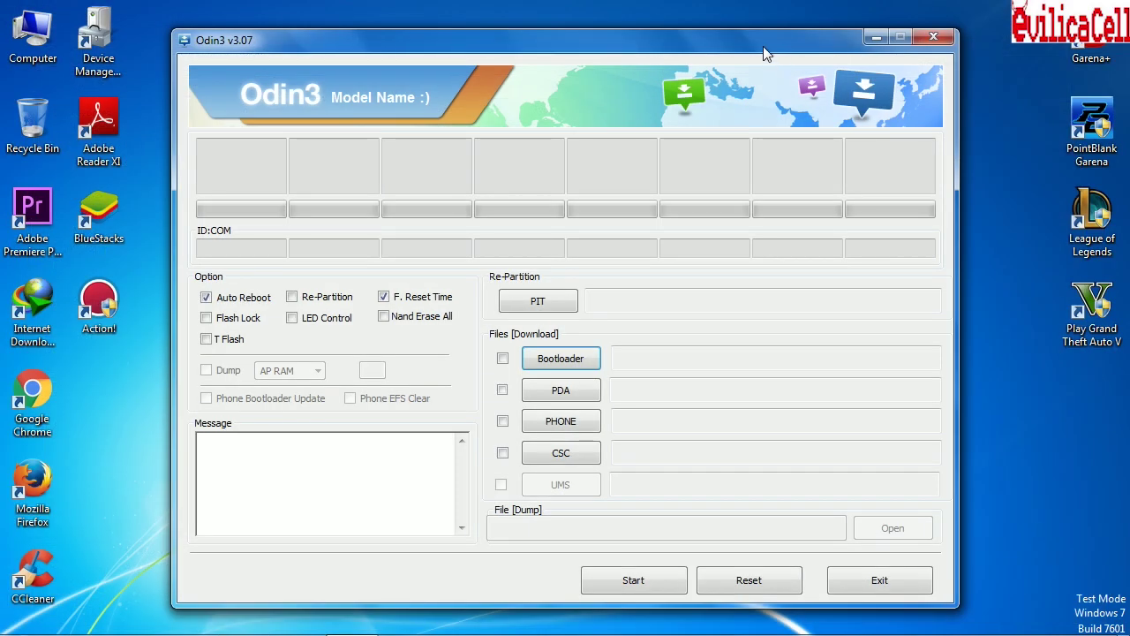
Open Device Manager and arrange it beside the Odin3 window, with Odin3 in front.
left_click_drag(766, 52, 862, 27)
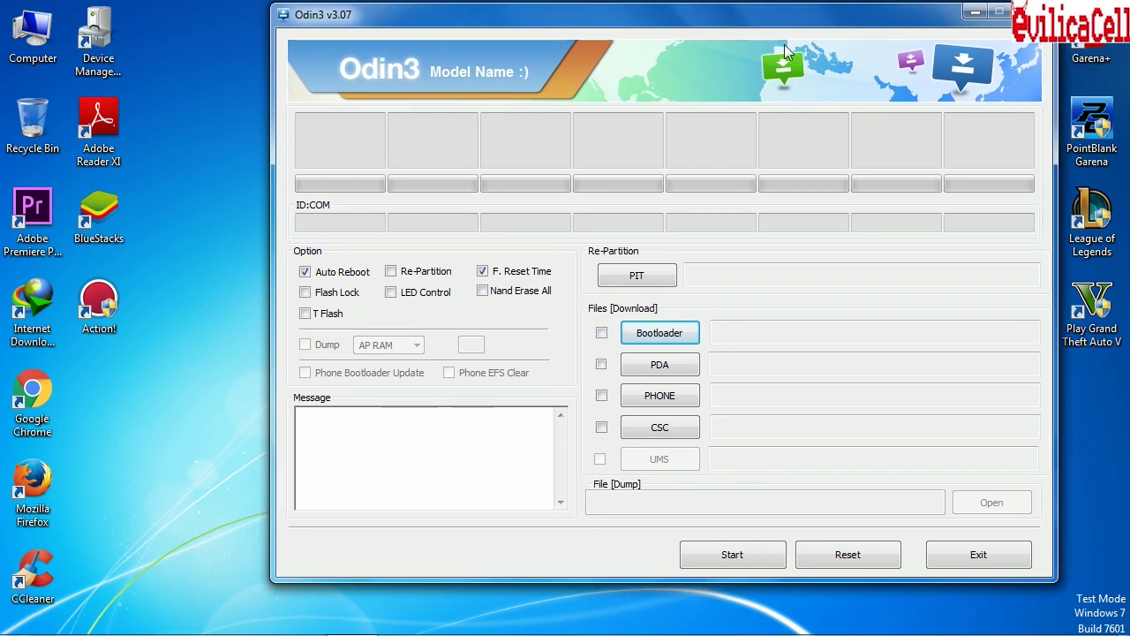
left_click(102, 39)
double_click(102, 40)
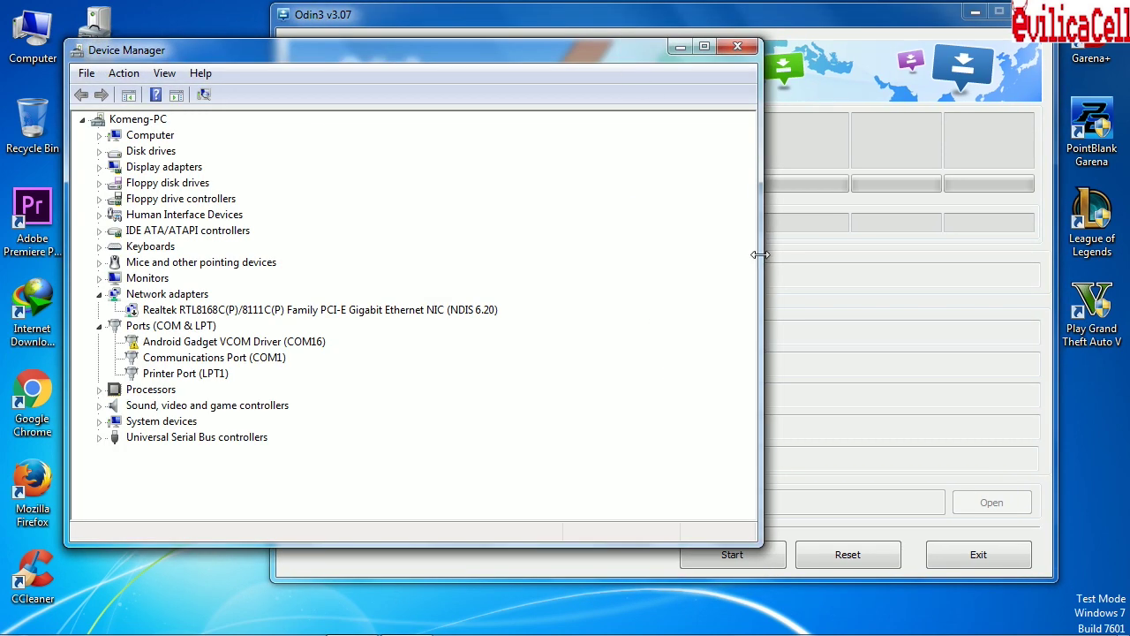
left_click_drag(759, 254, 366, 256)
left_click(704, 364)
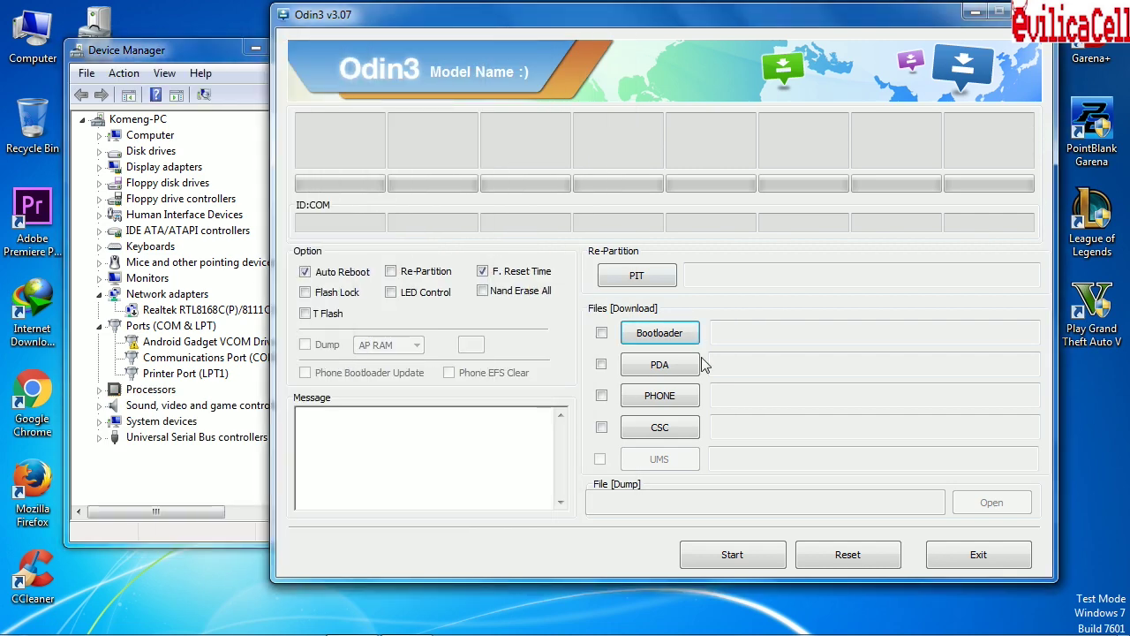
Load S7270XXUAMFC_S7270OLBAMF6_S7270XXUAMF5_HOME.tar.md5 from the Samsung\GT-S7270 folder on drive D: as the PDA file.
left_click(658, 370)
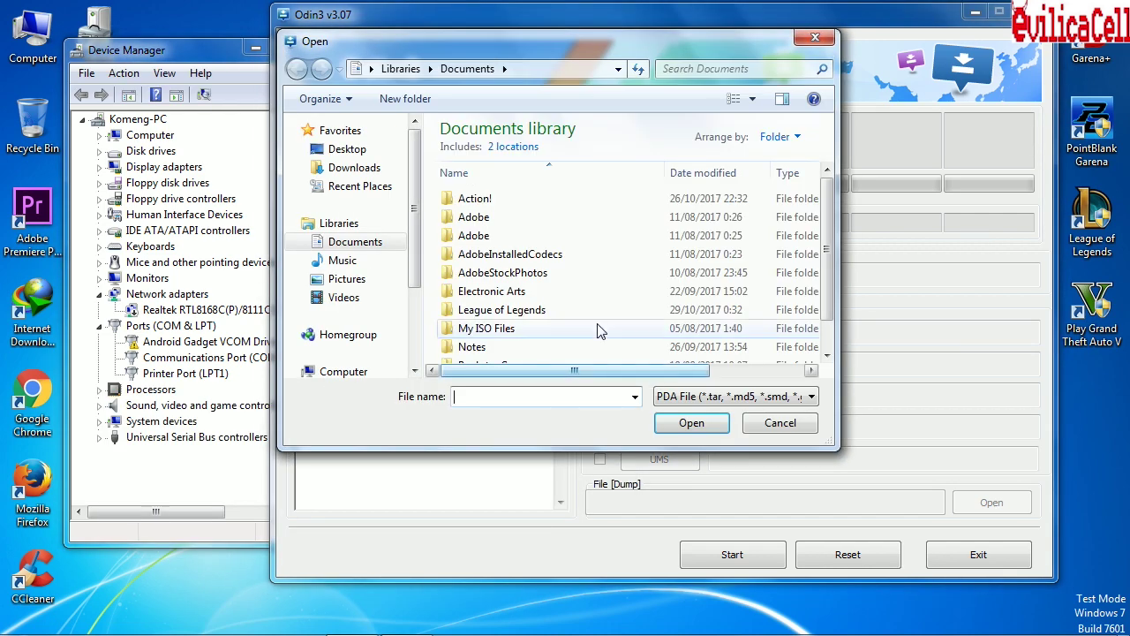
scroll(353, 353, "down", 2)
left_click(344, 345)
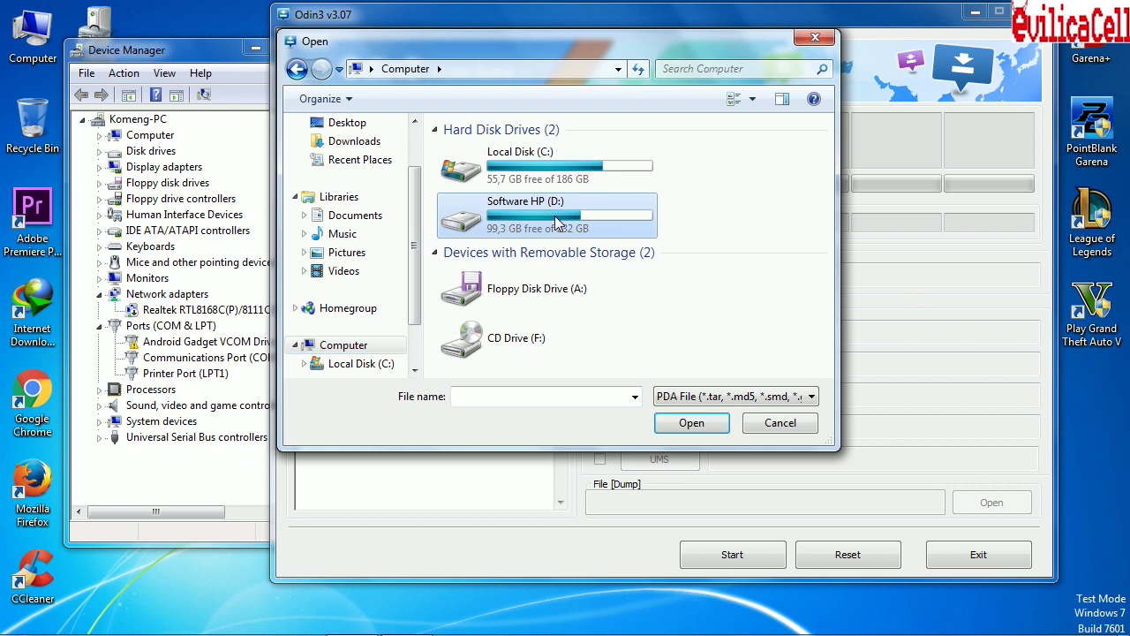
double_click(557, 222)
scroll(517, 309, "down", 2)
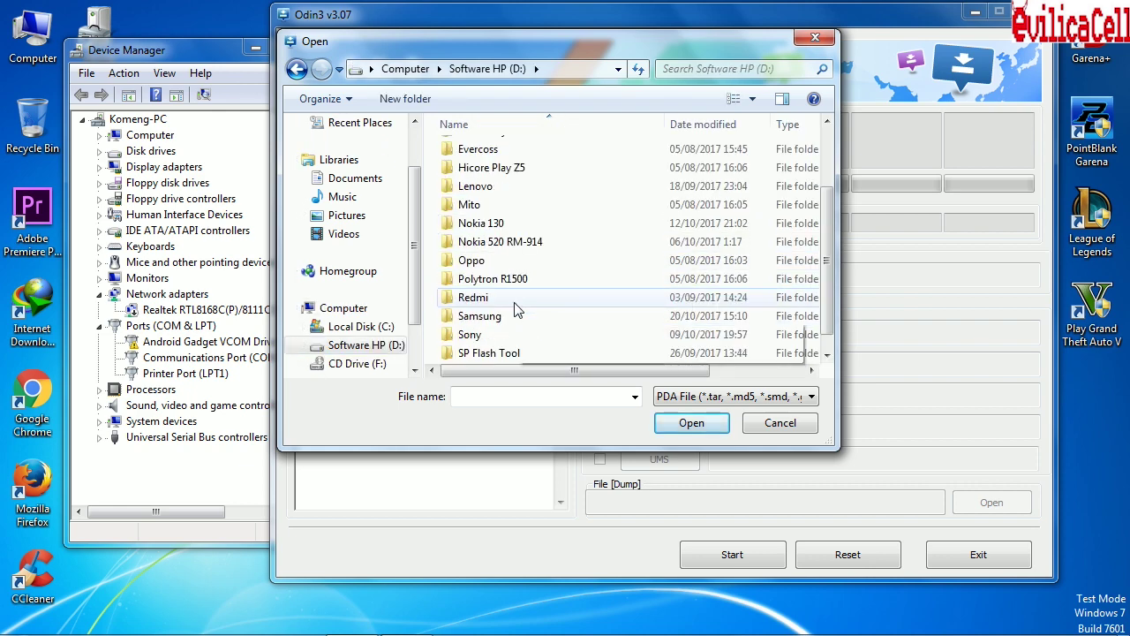
scroll(516, 309, "down", 1)
double_click(494, 298)
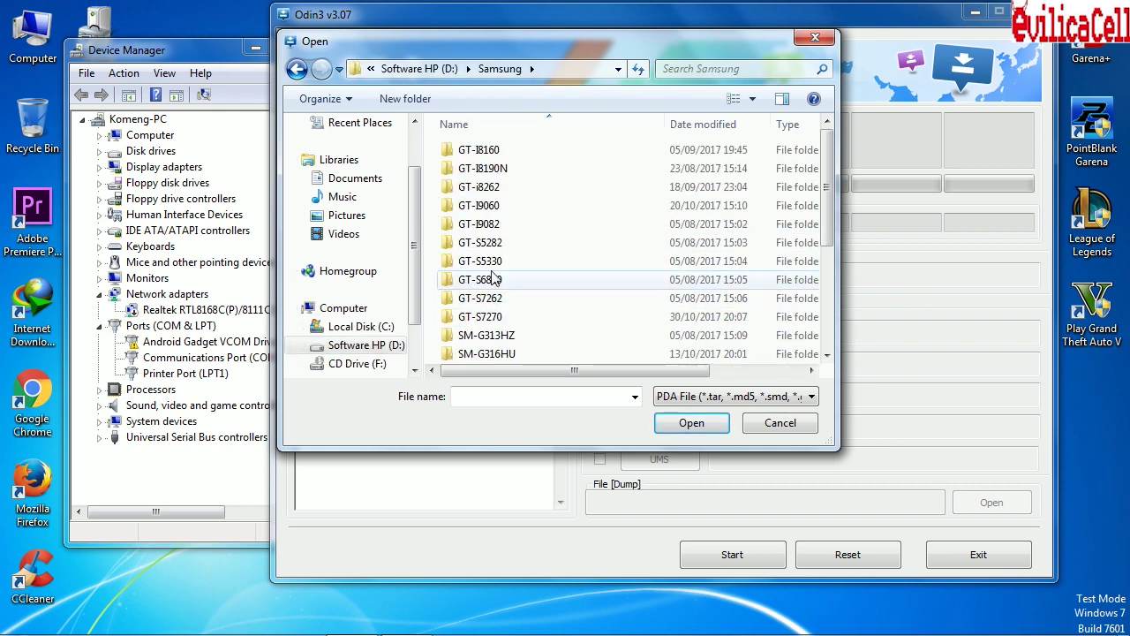
double_click(483, 318)
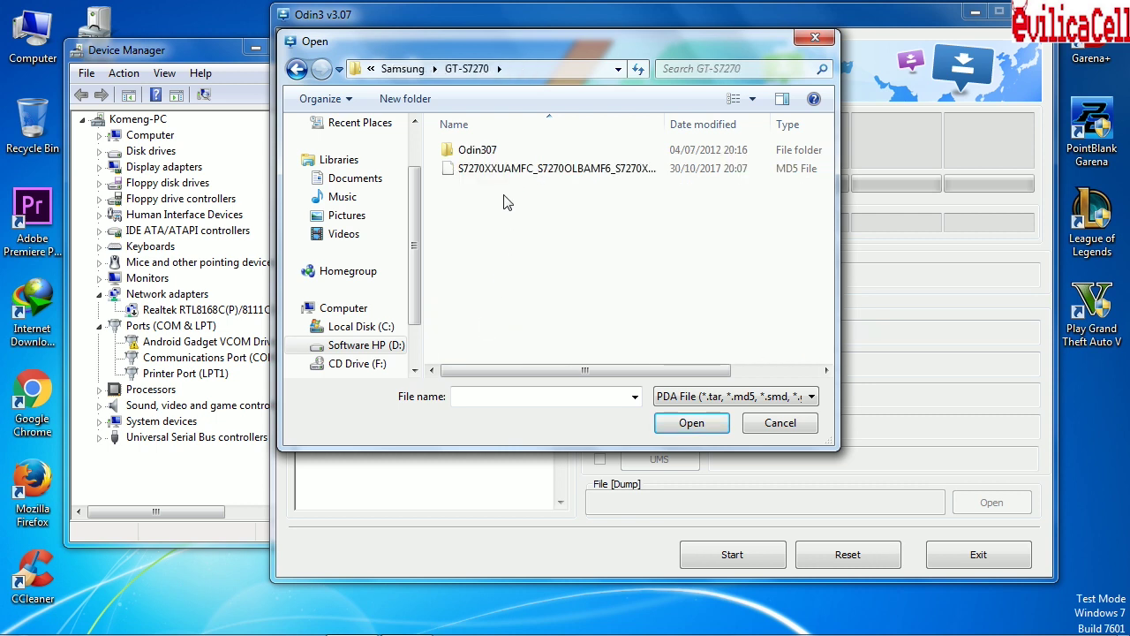
double_click(663, 123)
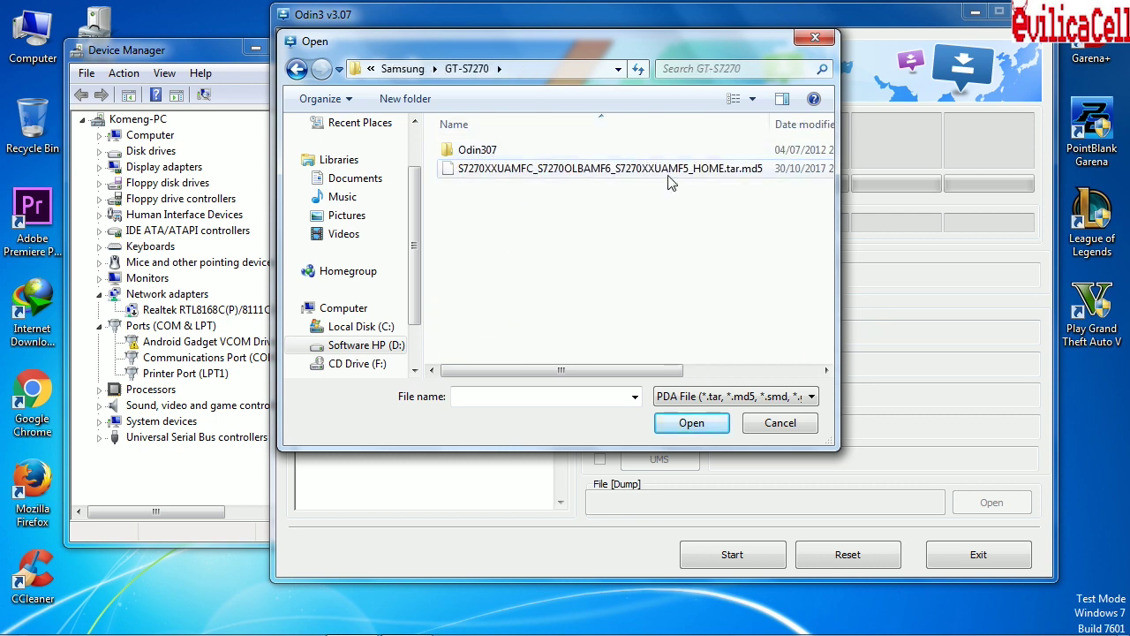
left_click(747, 177)
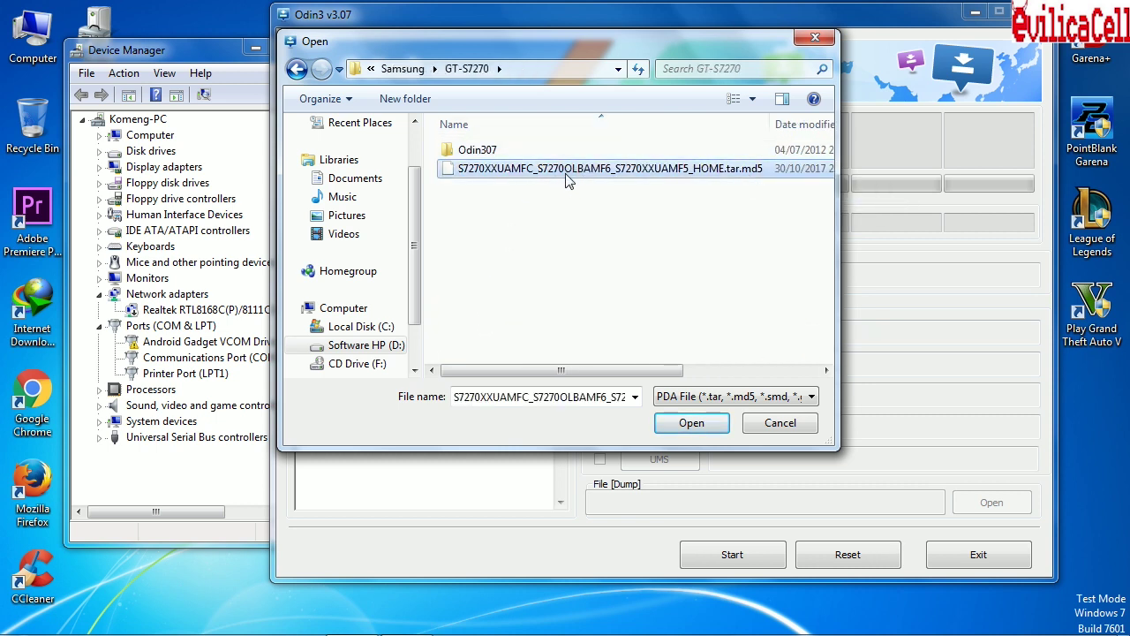
left_click(692, 423)
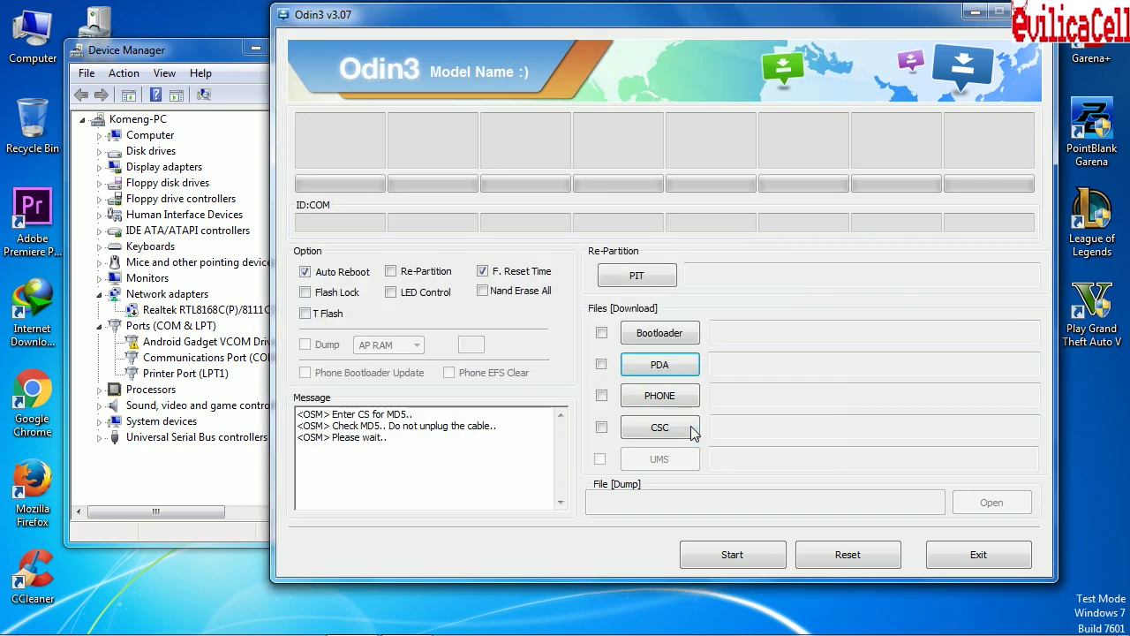
Place Device Manager and Odin3 side by side without overlap, collapse Ports and Network adapters, and select the SAMSUNG Mobile USB Modem under Modems.
left_click_drag(193, 57, 136, 21)
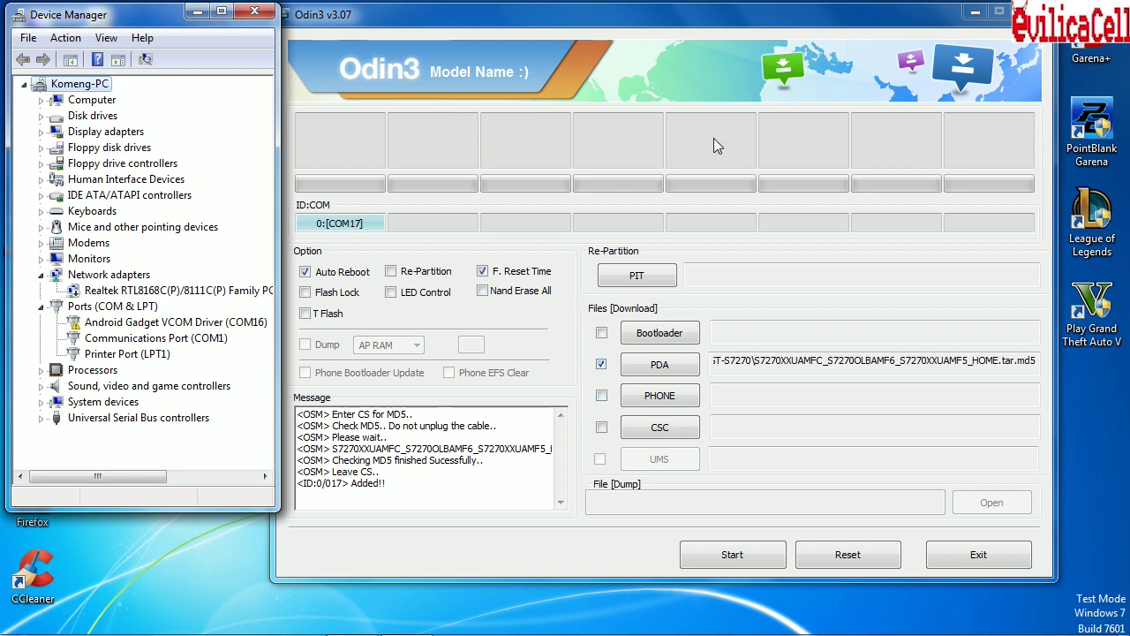
mouse_move(768, 25)
left_mouse_down()
mouse_move(799, 23)
mouse_move(784, 24)
left_mouse_up()
left_click(41, 306)
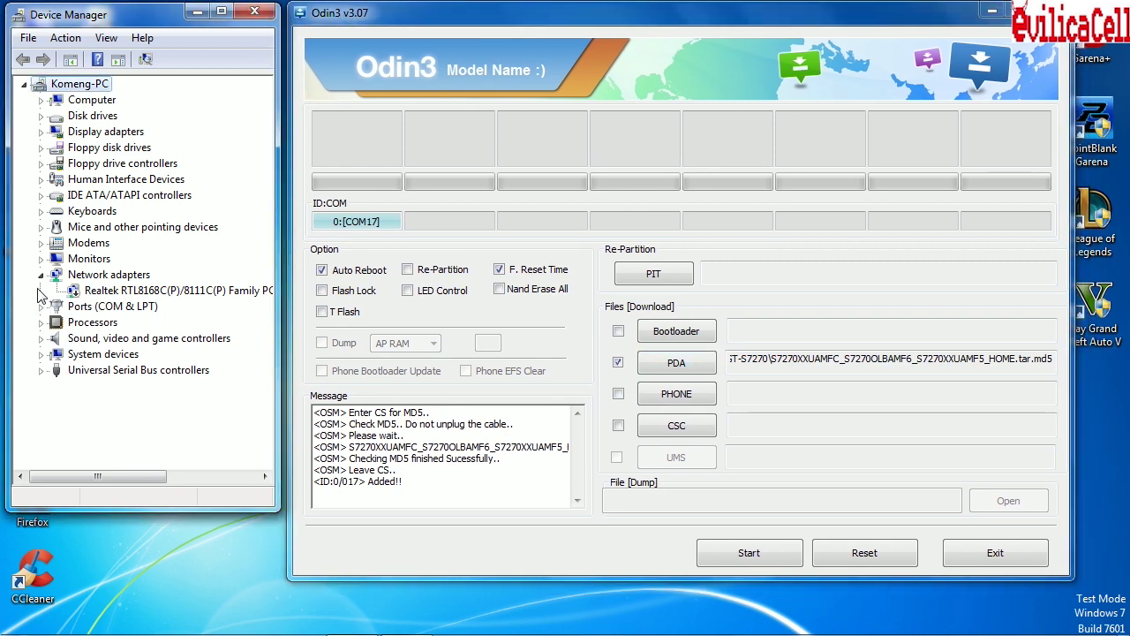
left_click(41, 274)
left_click(41, 242)
left_click(134, 259)
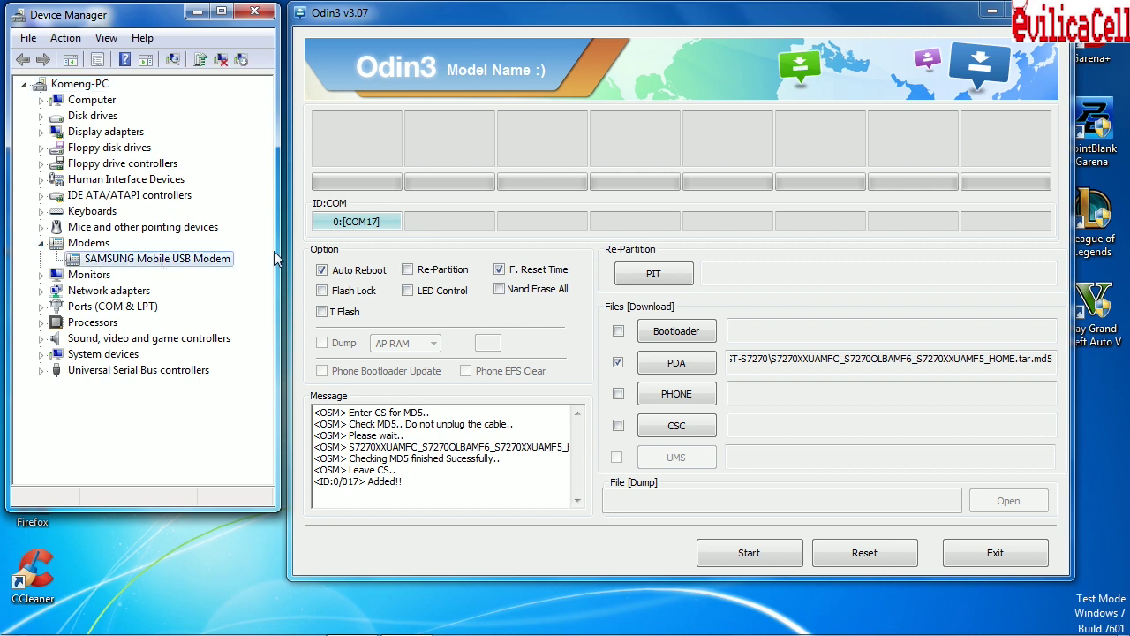
Return to Odin3 and start flashing the loaded PDA firmware to the connected phone.
left_click(535, 18)
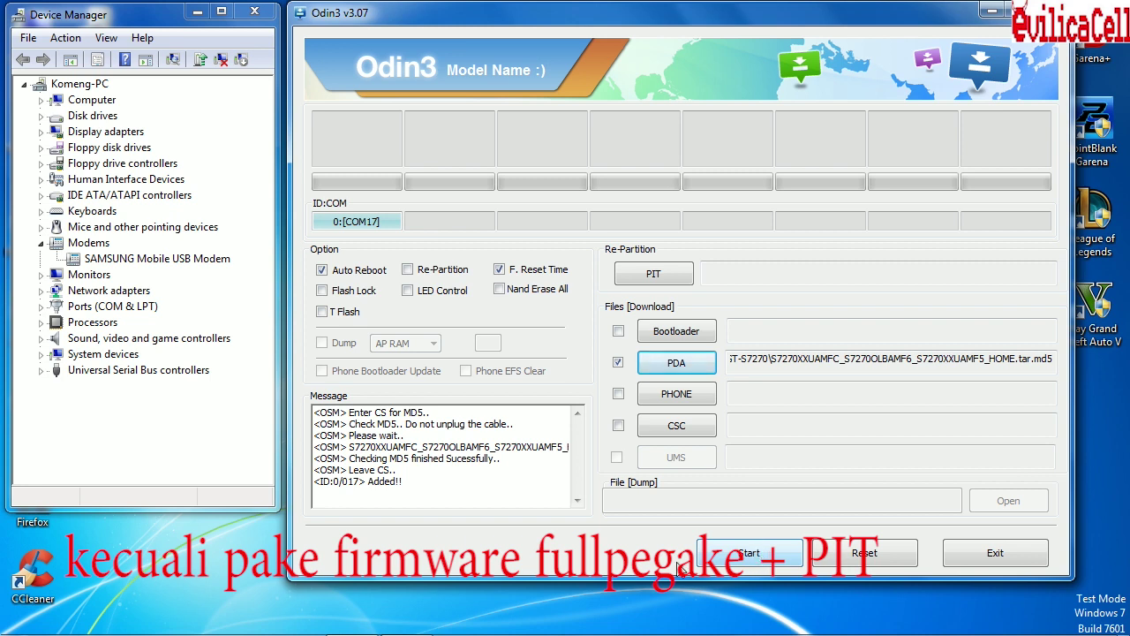
left_click(749, 556)
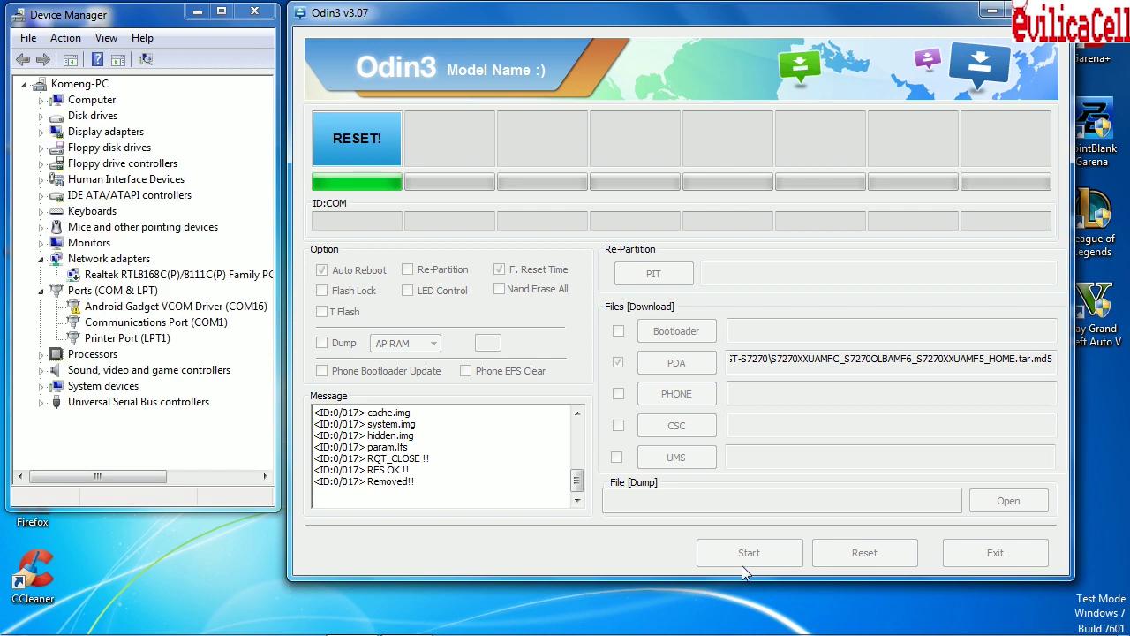
Collapse the Ports (COM & LPT) and Network adapters categories in Device Manager.
left_click(42, 291)
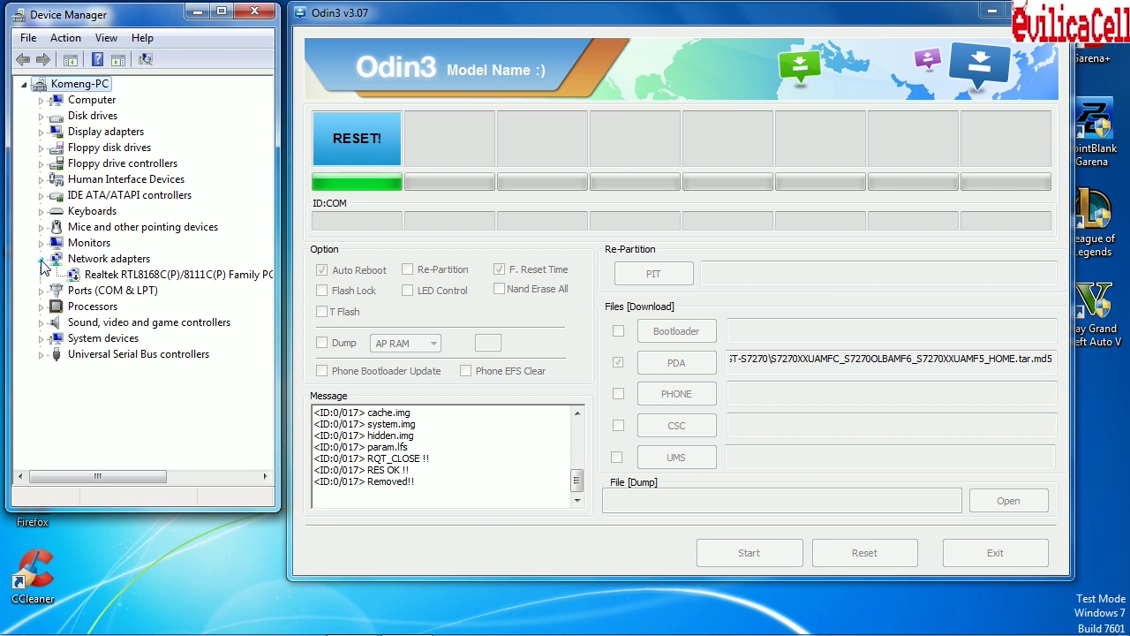
left_click(41, 259)
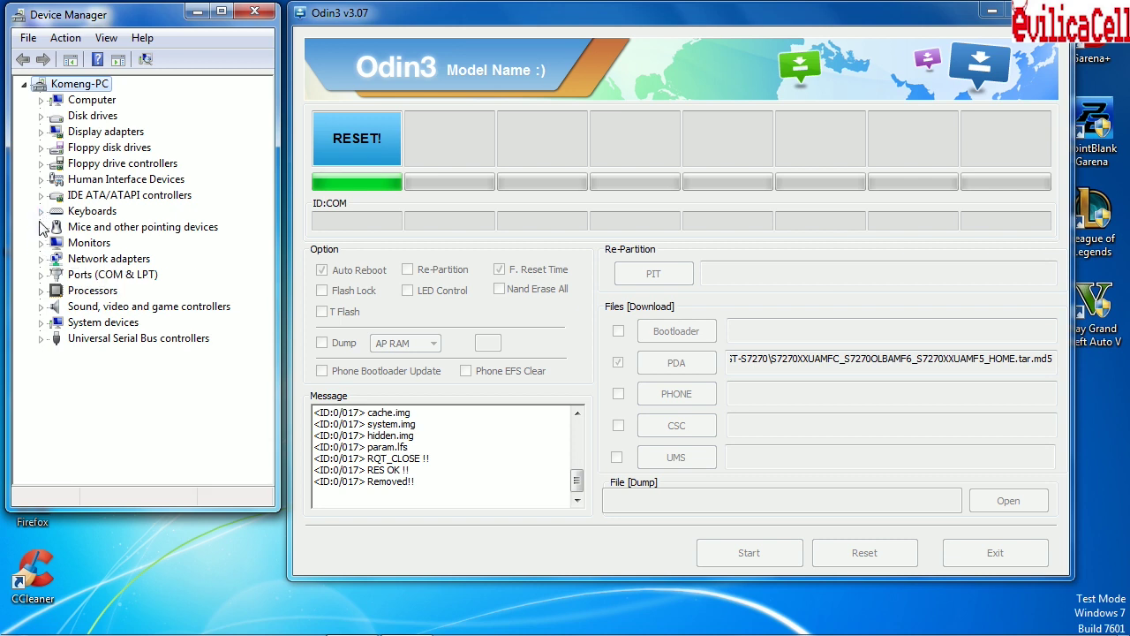